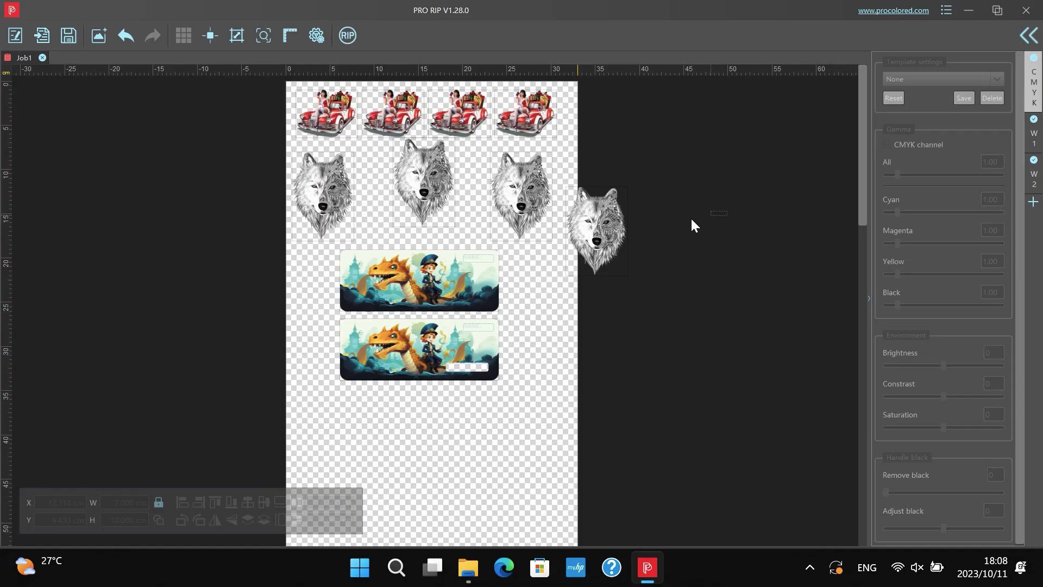
Bottom-align the four wolf images and space them evenly in one row, 0.600 cm apart.
left_click_drag(727, 213, 282, 173)
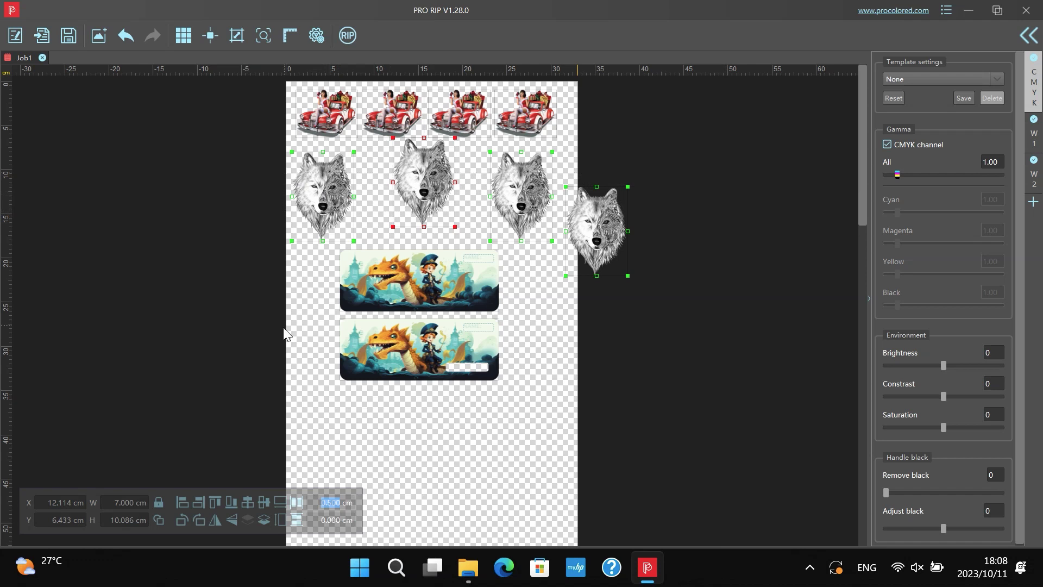
left_click(266, 501)
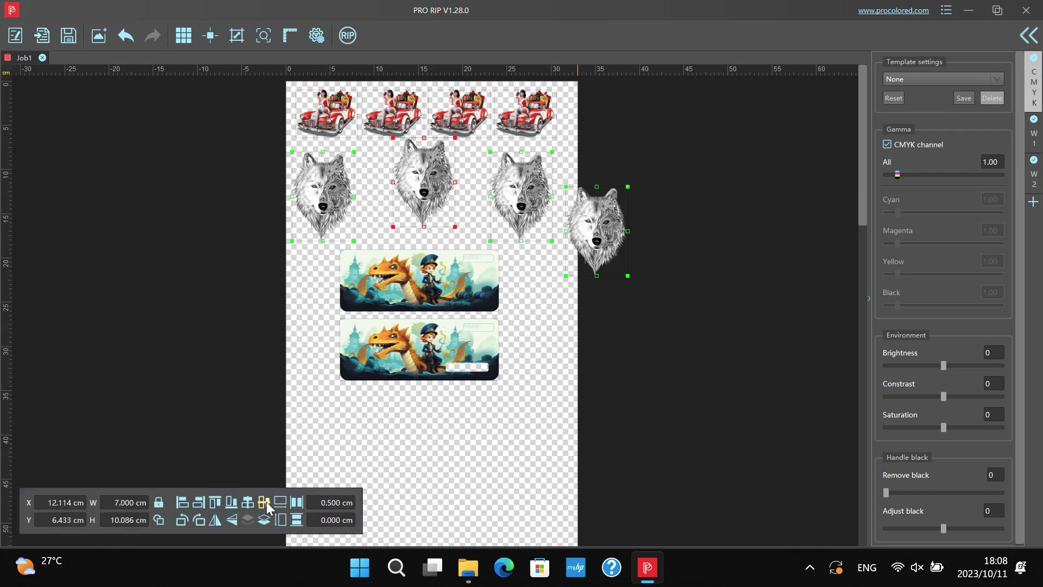
left_click(300, 501)
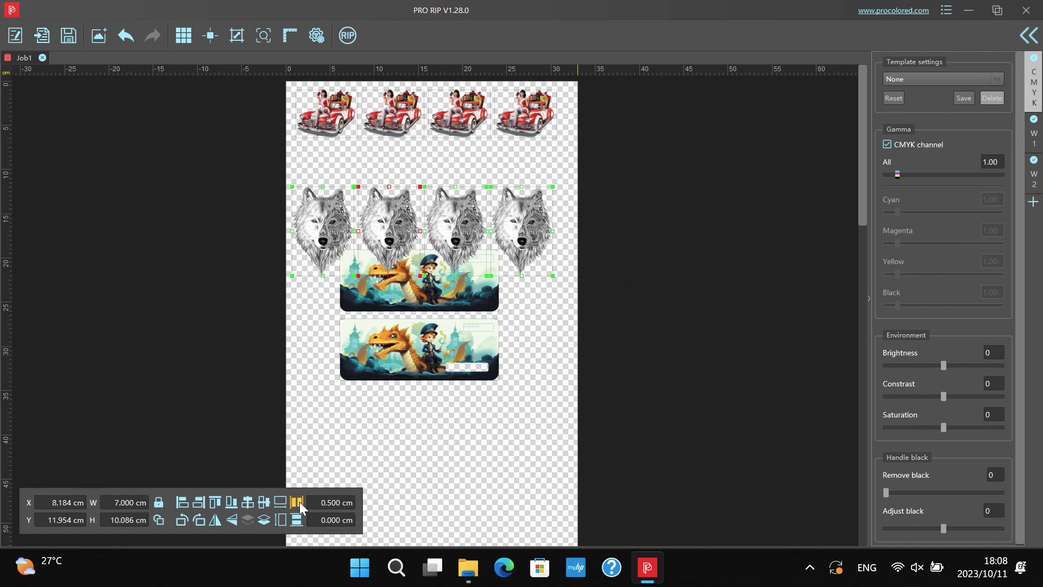
left_click(331, 501)
type("6")
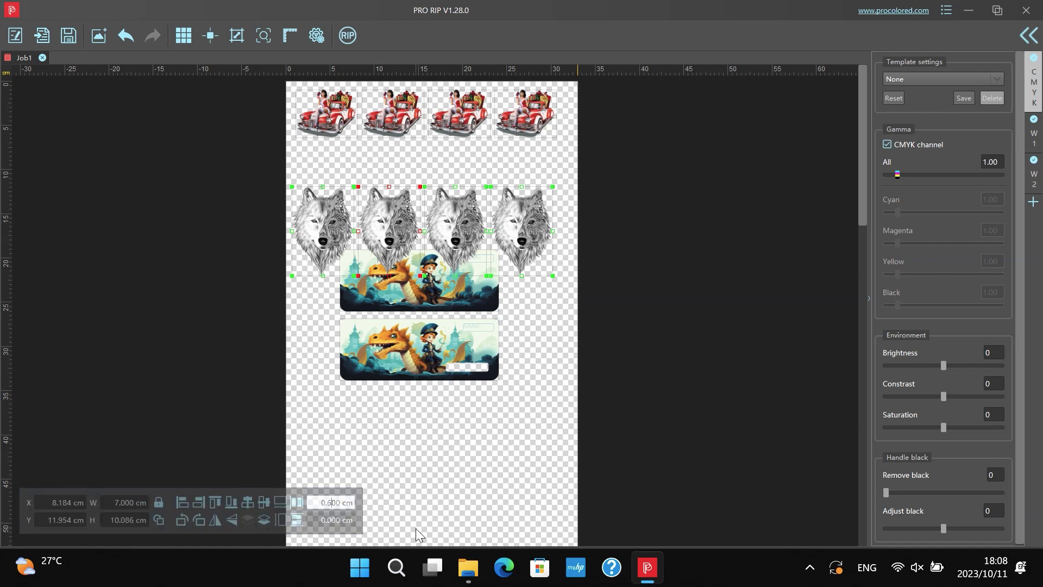
key("Return")
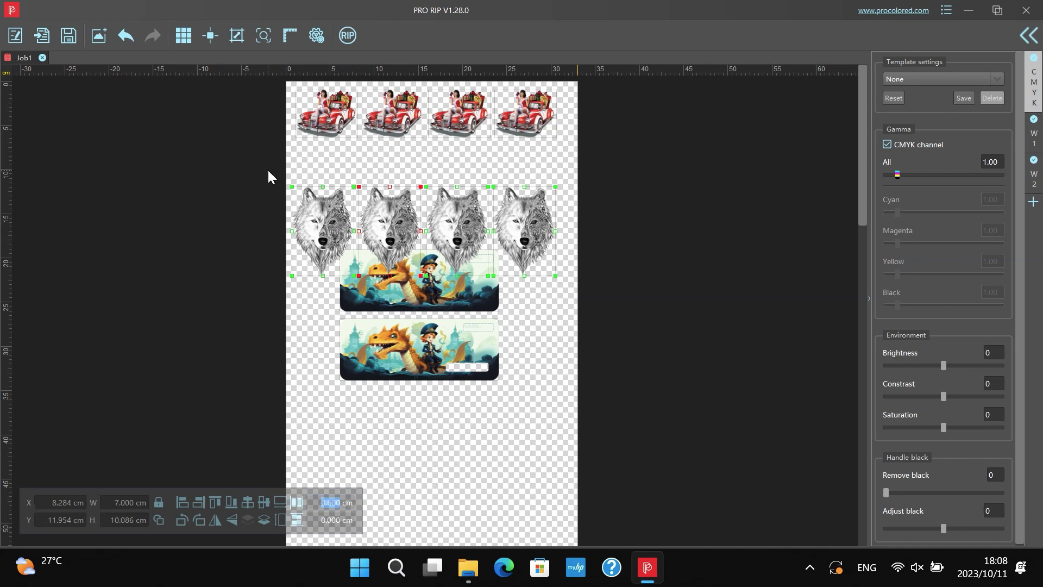
Nudge the wolf row up to Y 7.554 cm under the cars, then bring up the HS XP600 driver dialog via RIP.
key("Up")
key("Up")
key("Up")
key("Up")
key("Up")
key("Up")
key("Up")
key("Up")
key("Up")
key("Up")
key("Up")
key("Up")
key("Up")
key("Up")
key("Up")
key("Up")
key("Up")
key("Up")
key("Up")
key("Up")
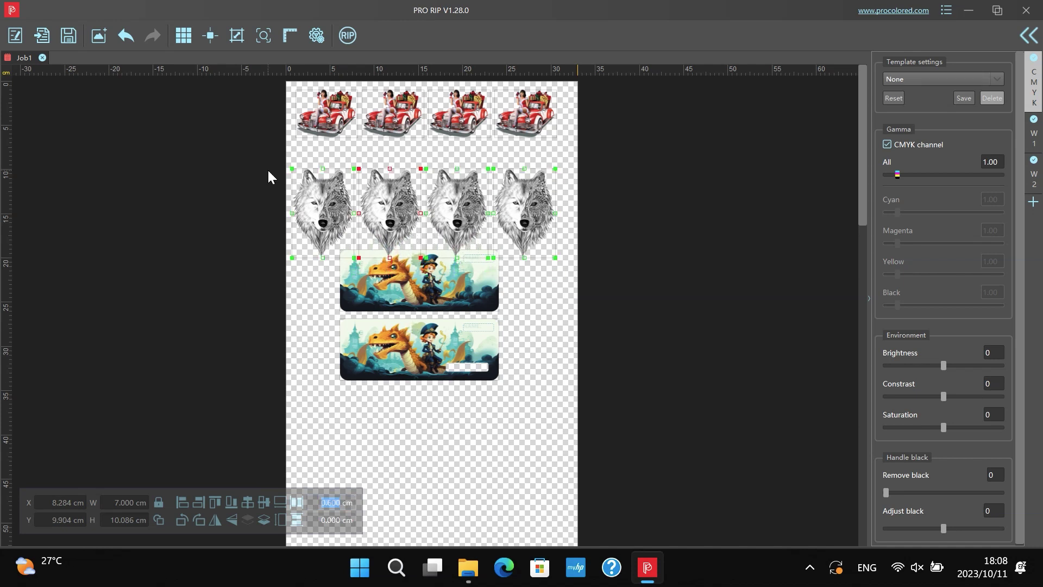
key("Up")
key("Up")
key("Up")
key("Up")
key("Up")
key("Up")
key("Up")
key("Up")
key("Up")
key("Up")
key("Up")
key("Up")
key("Up")
key("Up")
key("Up")
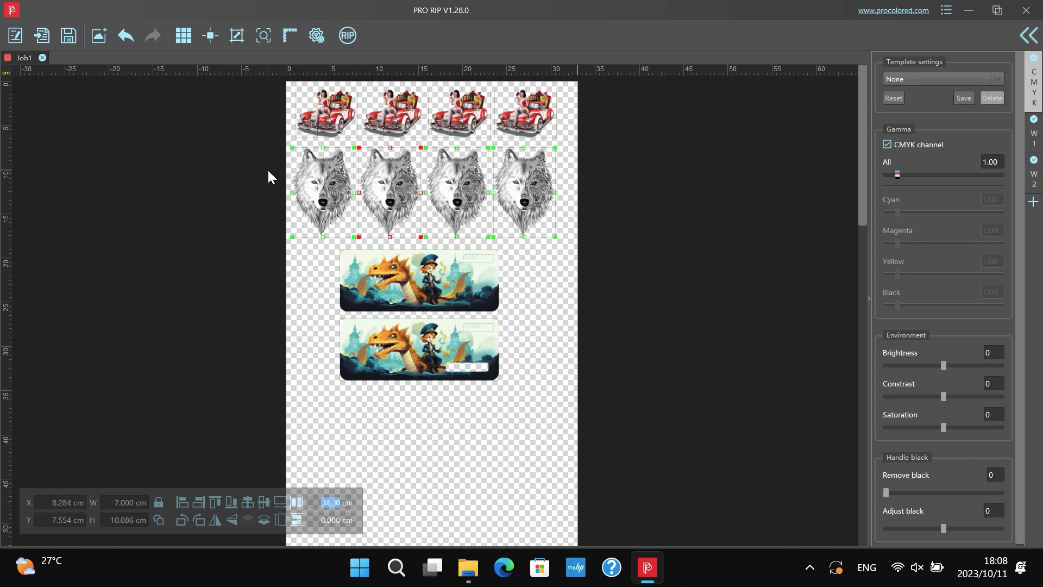
left_click(352, 37)
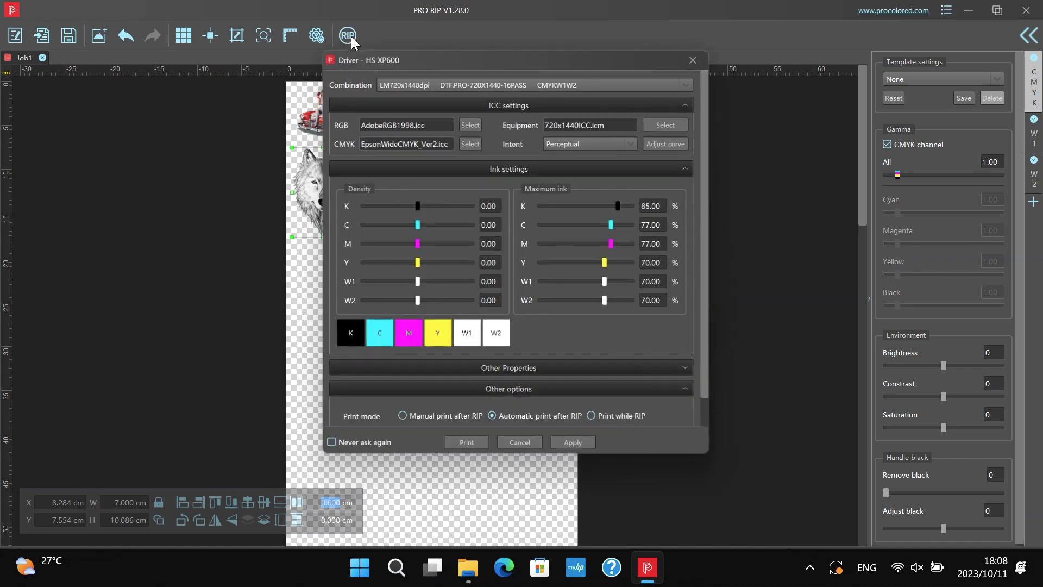